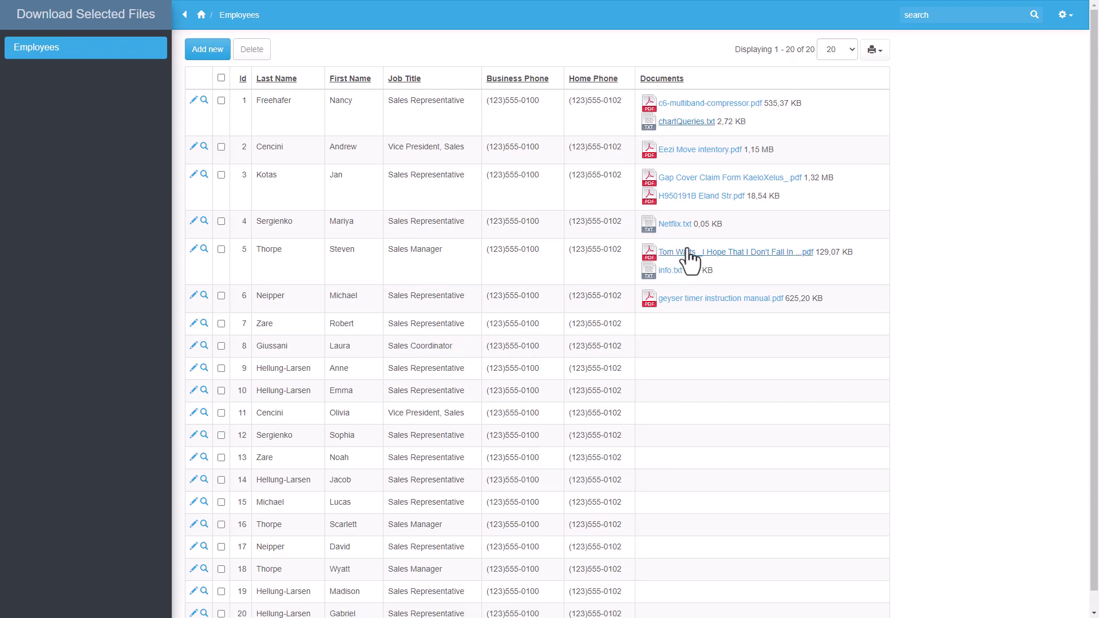
# - Save c6-multiband-compressor.pdf and info.txt separately from their Employees list document links
pyautogui.click(685, 106)
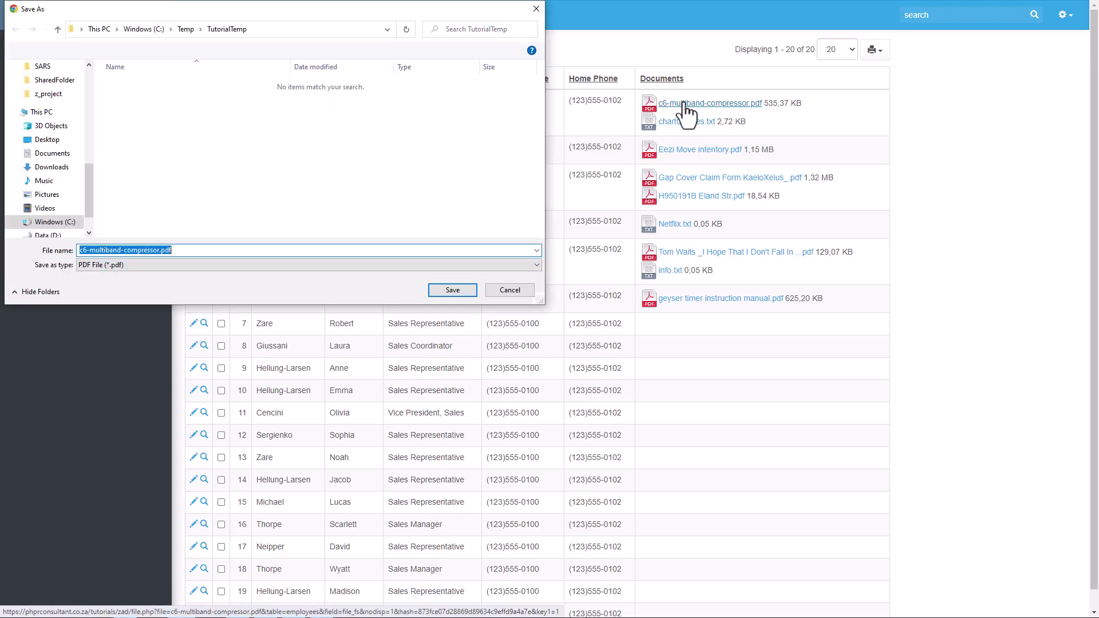
pyautogui.click(456, 289)
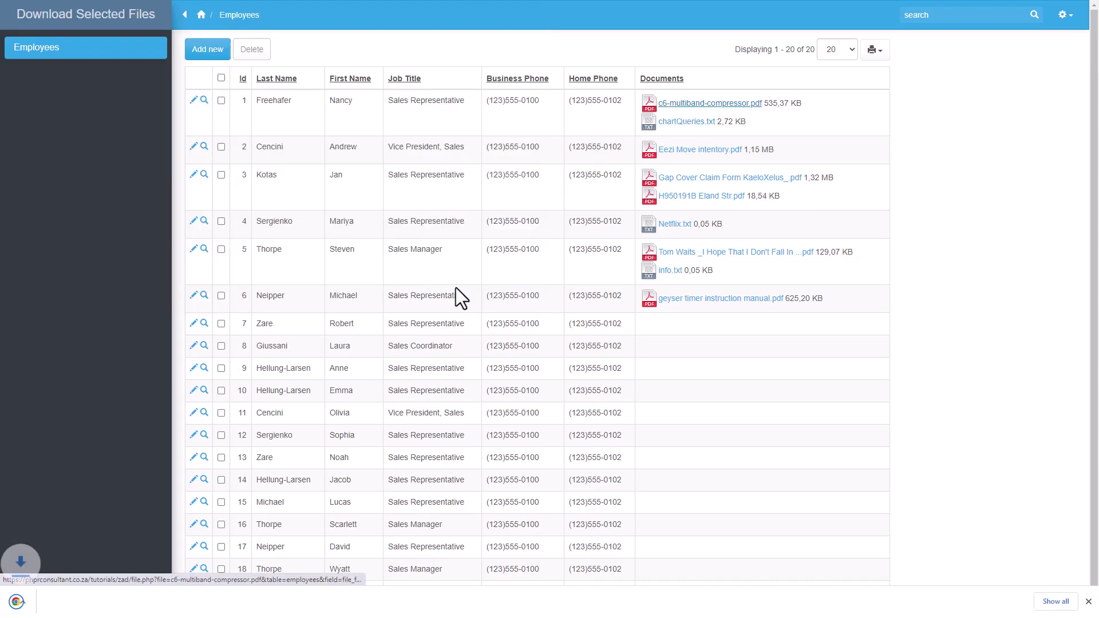
pyautogui.click(670, 271)
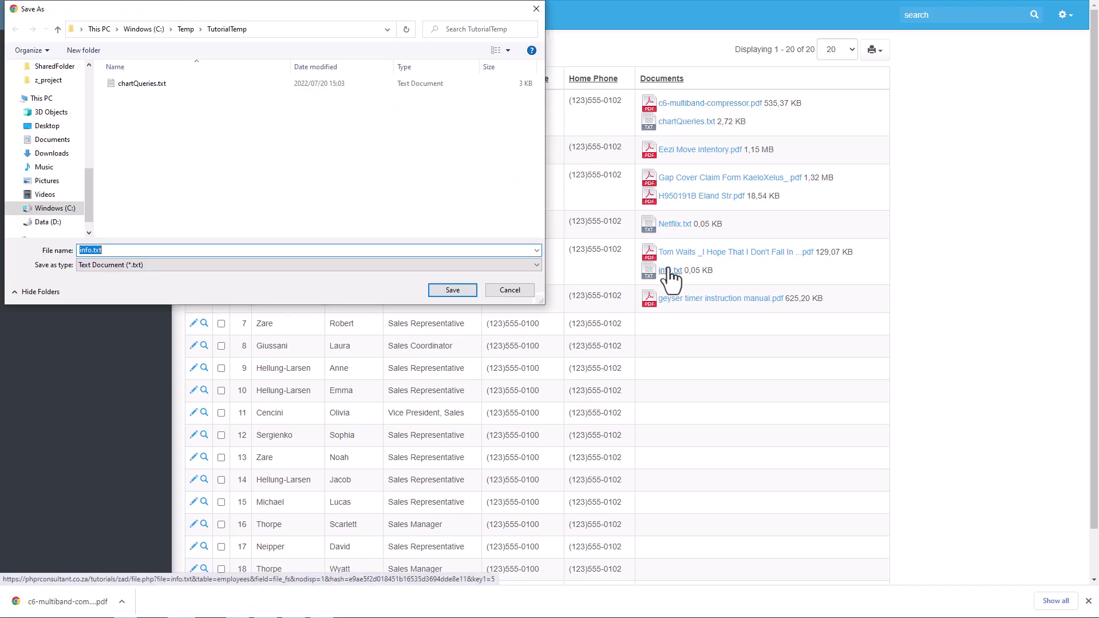
pyautogui.click(457, 290)
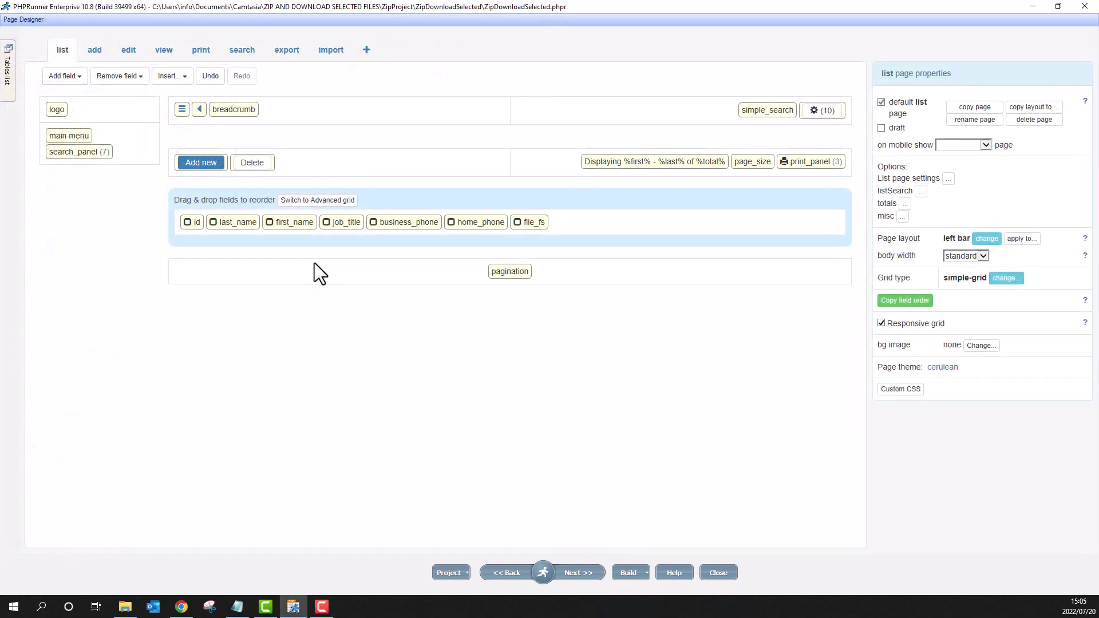
# - Add a new custom button named 'Download Selected (zip)' to the Add new/Delete cell
pyautogui.click(296, 169)
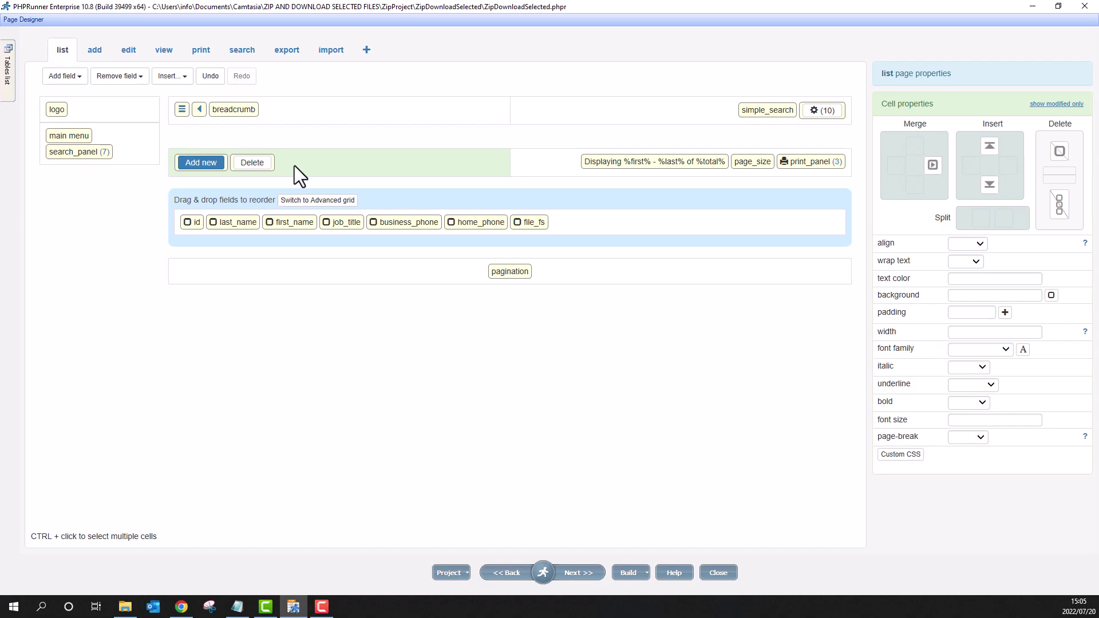
pyautogui.click(185, 80)
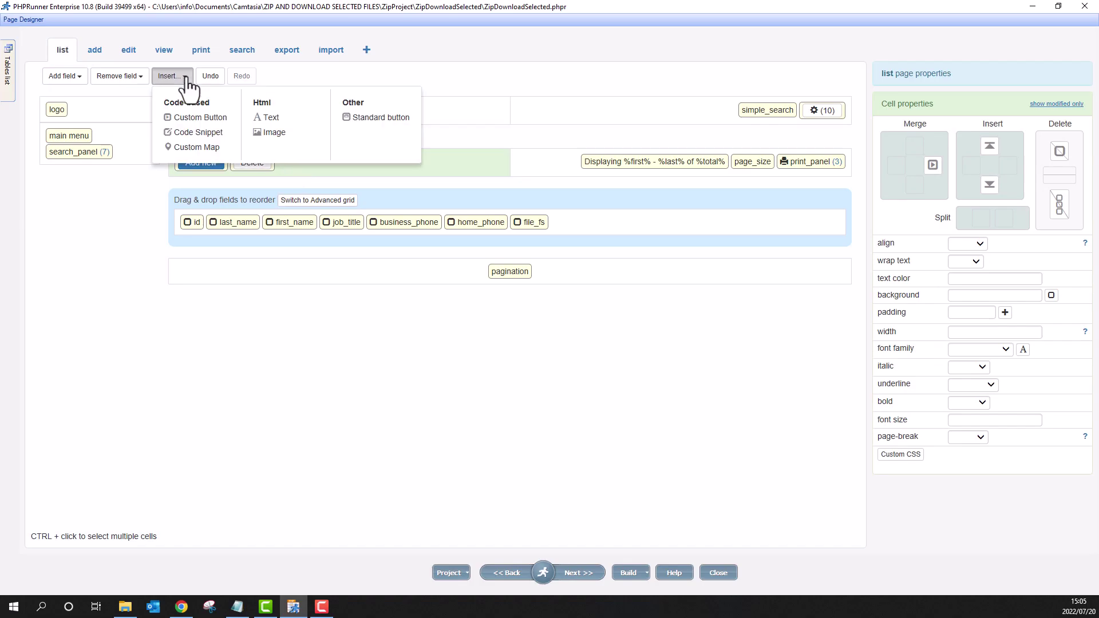
pyautogui.click(197, 120)
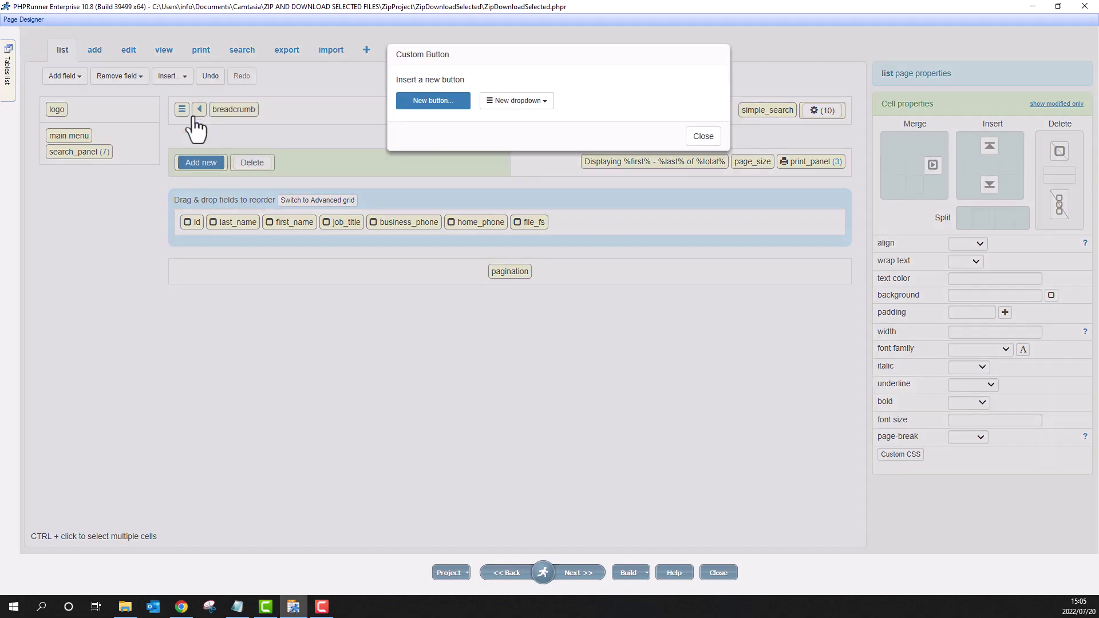
pyautogui.click(425, 104)
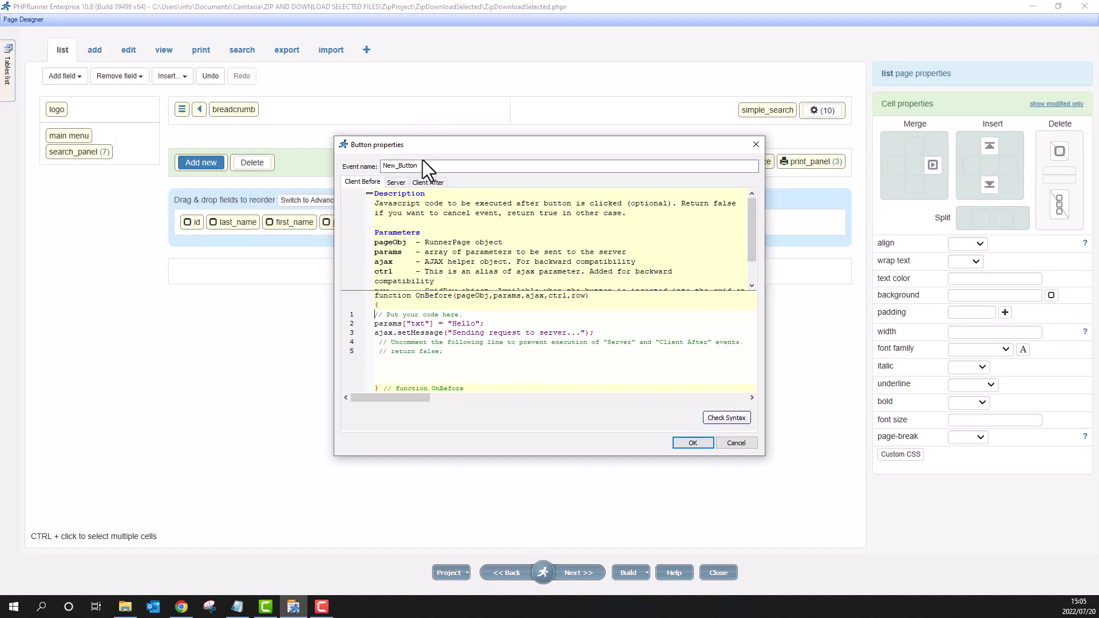
pyautogui.moveTo(423, 163); pyautogui.dragTo(354, 163)
pyautogui.write('Downlo')
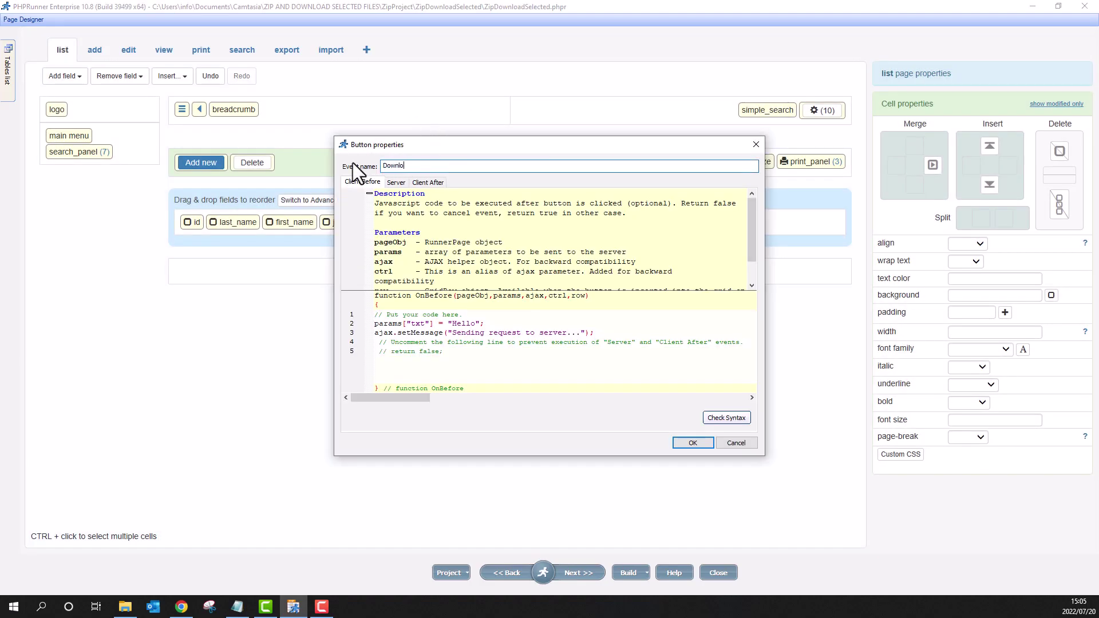
pyautogui.write('ad Selected (z')
pyautogui.write('ip)')
pyautogui.click(694, 443)
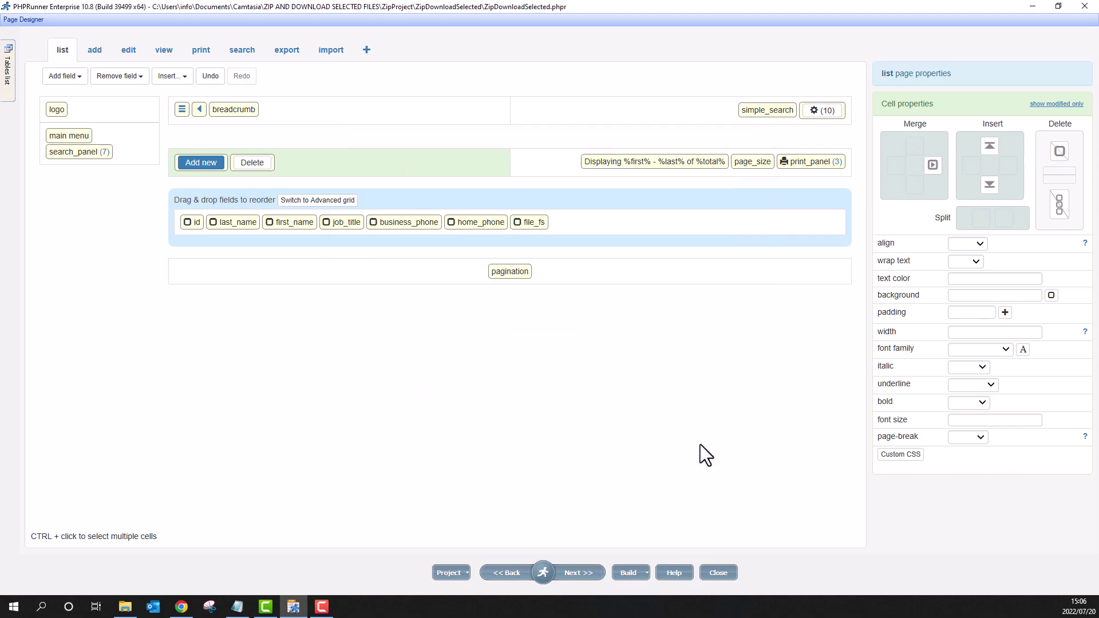
pyautogui.moveTo(578, 574)
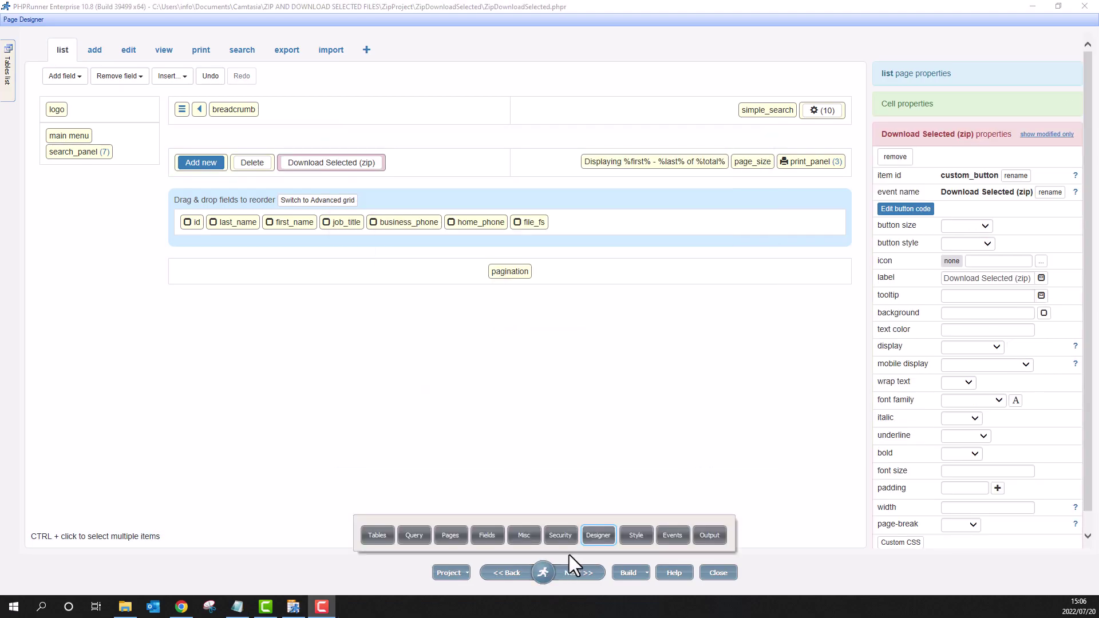
# - Replace the button's Client Before sample code with the 'Select at least one record' check
pyautogui.click(674, 540)
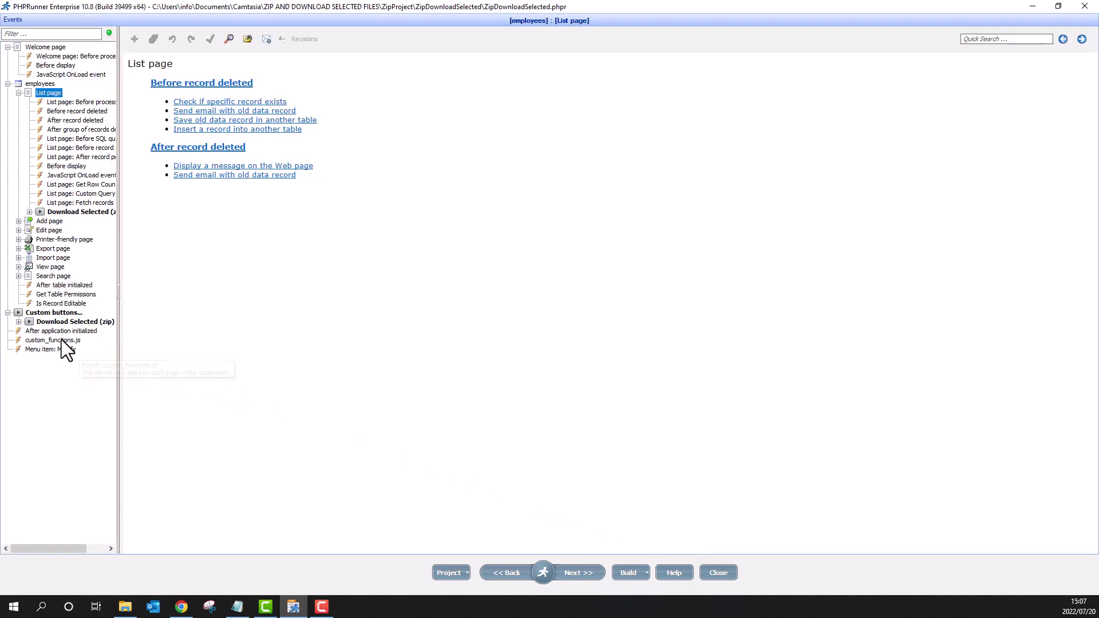
pyautogui.click(18, 321)
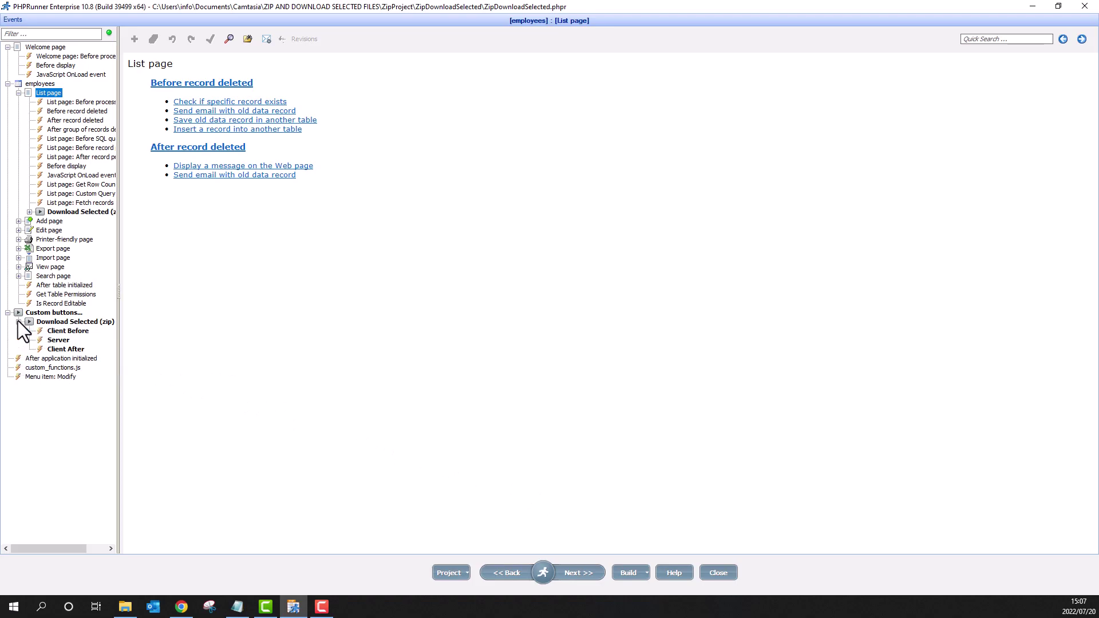
pyautogui.click(72, 333)
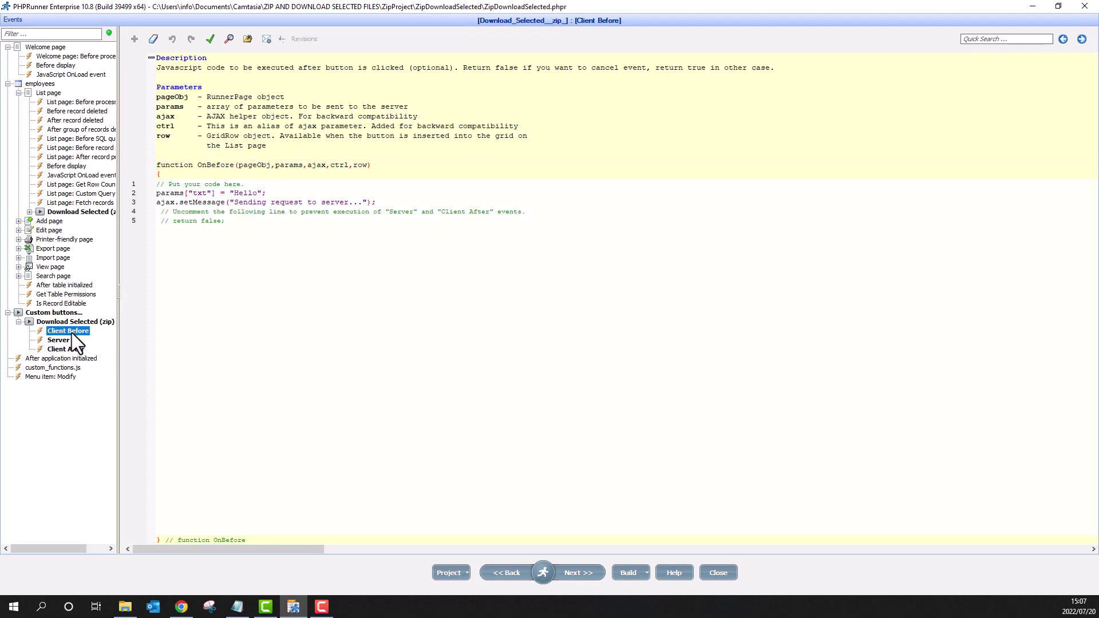
pyautogui.moveTo(225, 221); pyautogui.dragTo(154, 193)
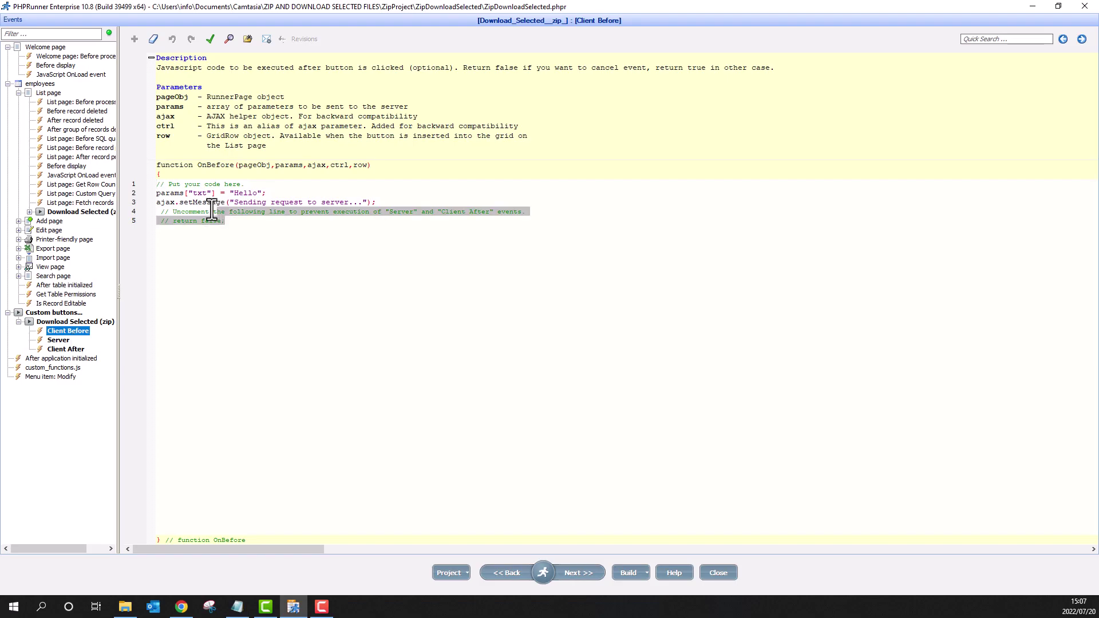
pyautogui.press('Delete')
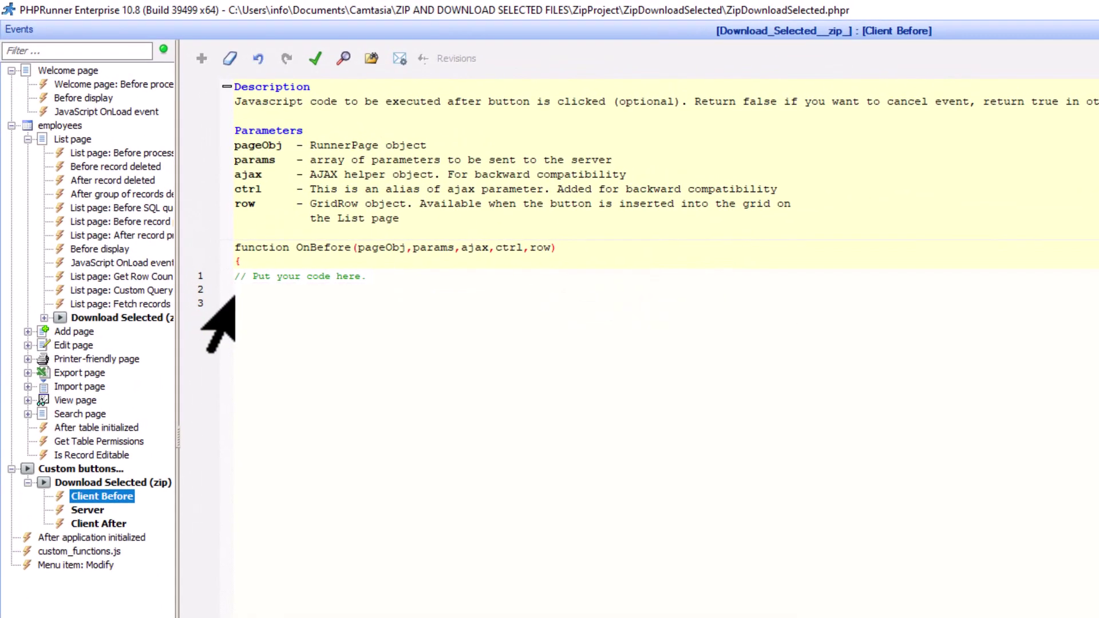
pyautogui.write('if ($("[name^=selection]:checked").length<1) {   swal("Select at least one record");   return false; }')
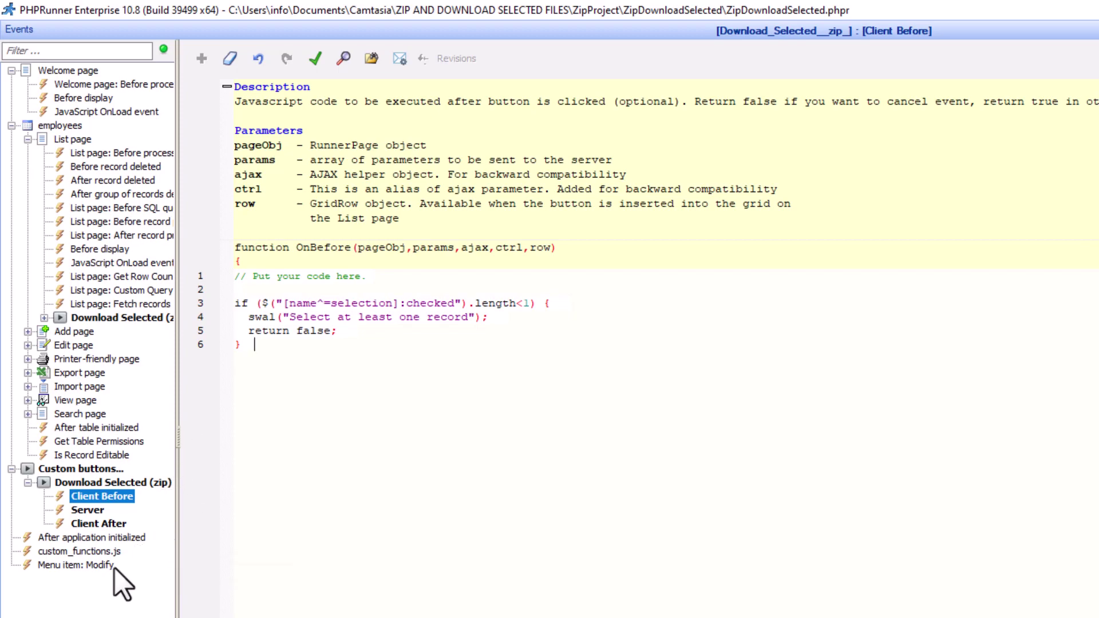
# - Replace the button's Server event sample with the pasted ZipArchive code
pyautogui.click(87, 510)
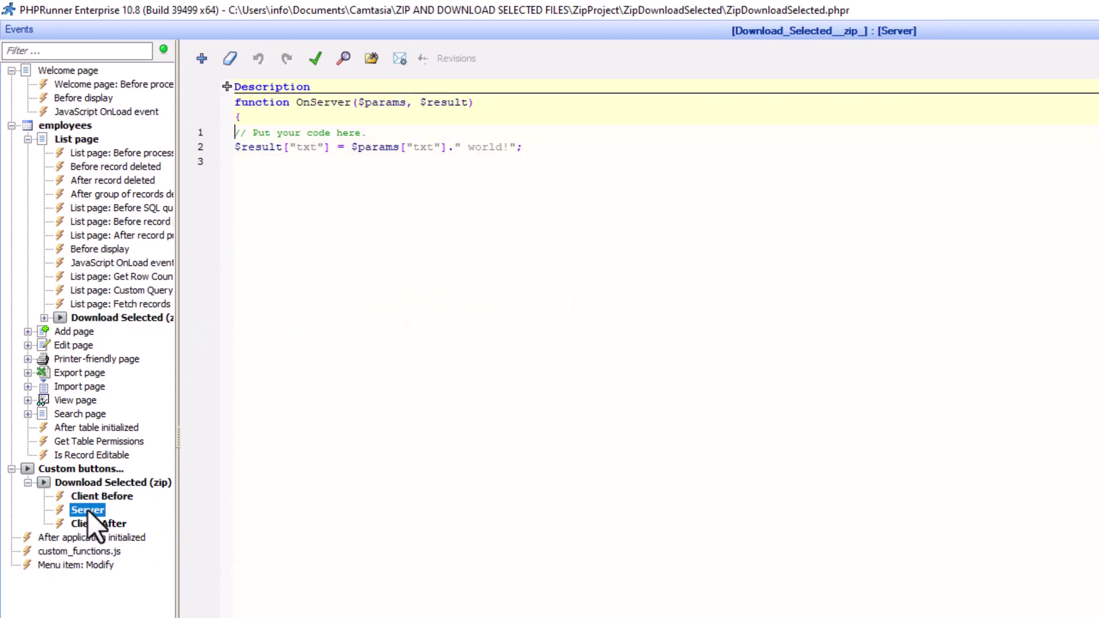
pyautogui.press('Delete')
pyautogui.write('$filesArray = array(); while($record = $button->getNextSelectedRecord()){     $files = my_json_decode($record["files"]);     foreach($files as $f){         $filesArray[] = $f;     } } $zip = new ZipArchive(); $filename = "templates_c\\\\DownloadSelected".date("YmsHis").".zip"; $result["error"] = ""; $result["name"] = $filename; if($zip->open(getabspath($filename), ZipArchive::CREATE)!==TRUE) {     $result["error"] = "Cannot create zip file"; }  foreach($filesArray as $v)     $zip->addFile(getabspath($v["name"]),$v["usrName"]);')
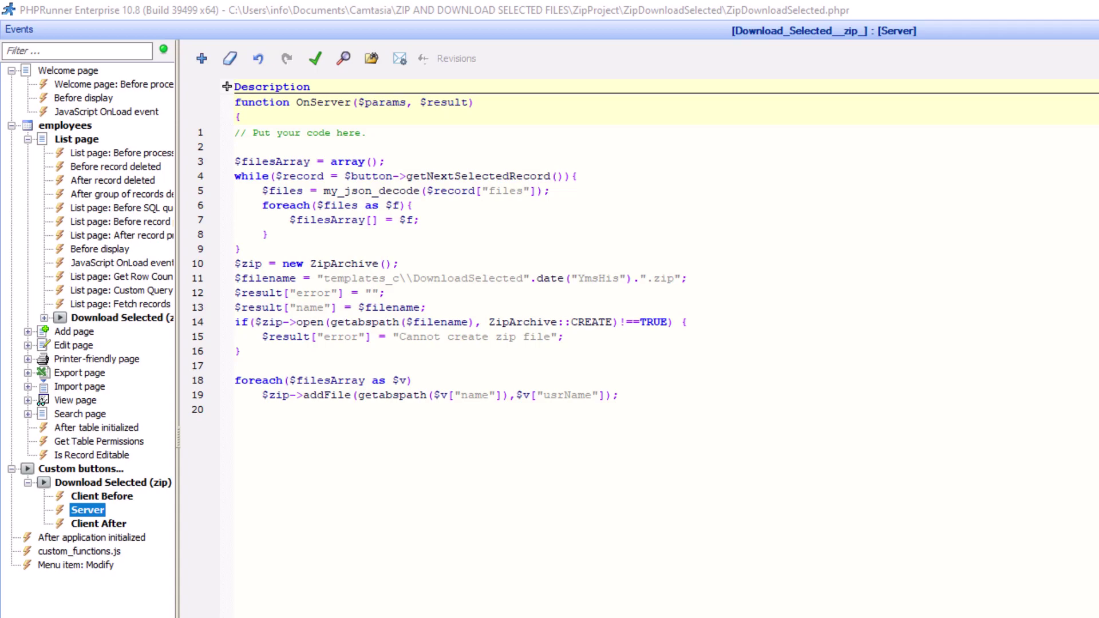
# - Change the field 'files' to 'file_fs' and the path's backslashes to '/'
pyautogui.doubleClick(505, 191)
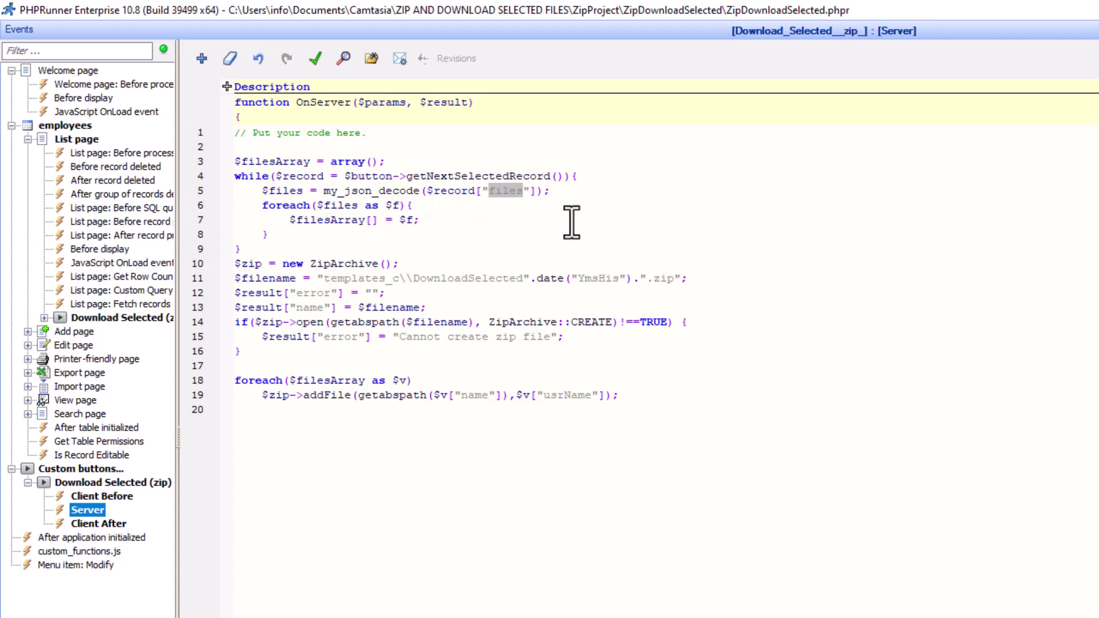
pyautogui.write('file_fs')
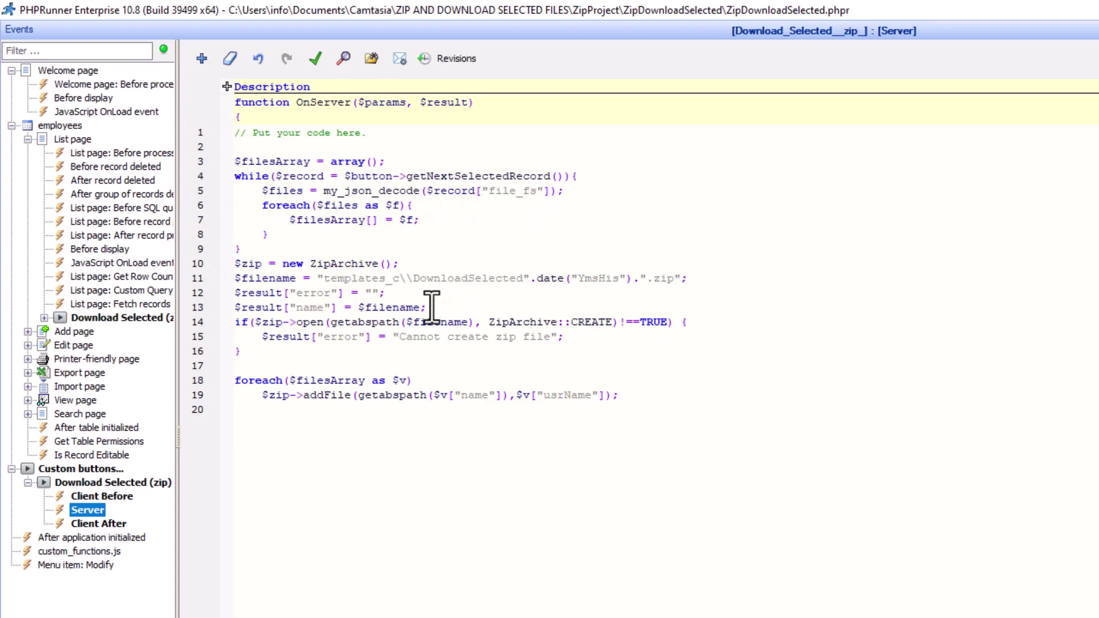
pyautogui.click(414, 279)
pyautogui.press('BackSpace')
pyautogui.press('BackSpace')
pyautogui.write('/')
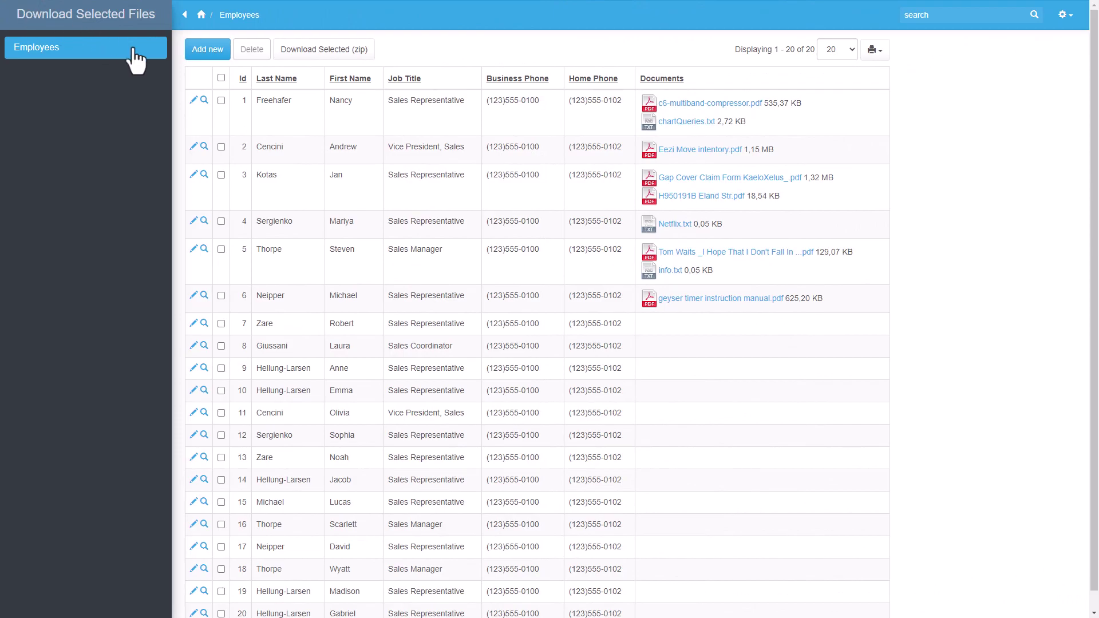
# - Try the zip button with no rows checked, dismiss the warning, then check record 1
pyautogui.click(338, 55)
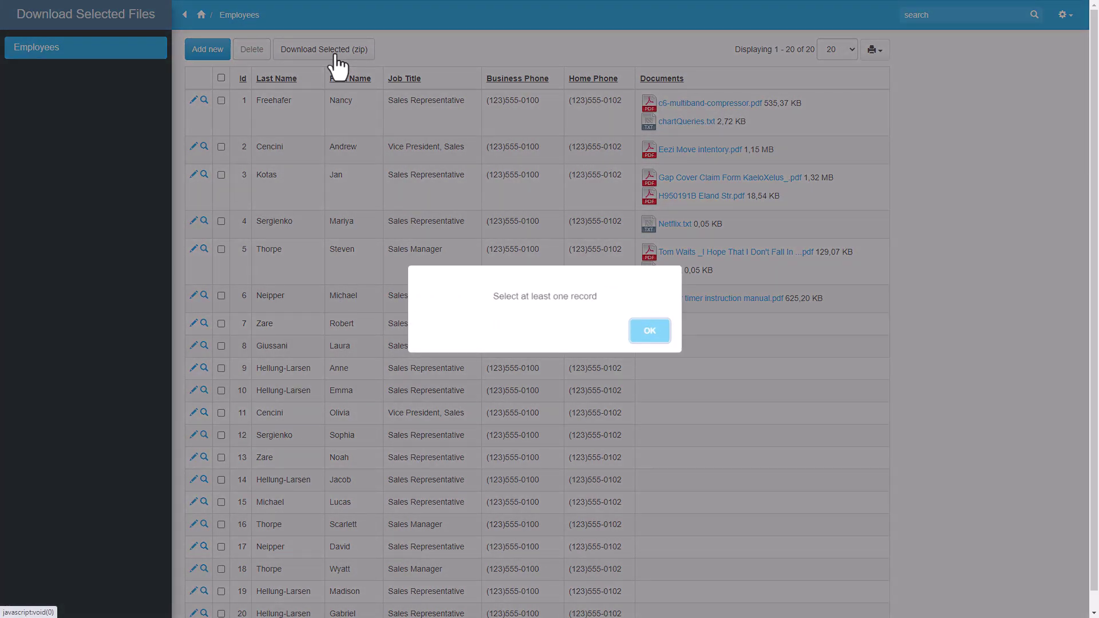
pyautogui.click(649, 335)
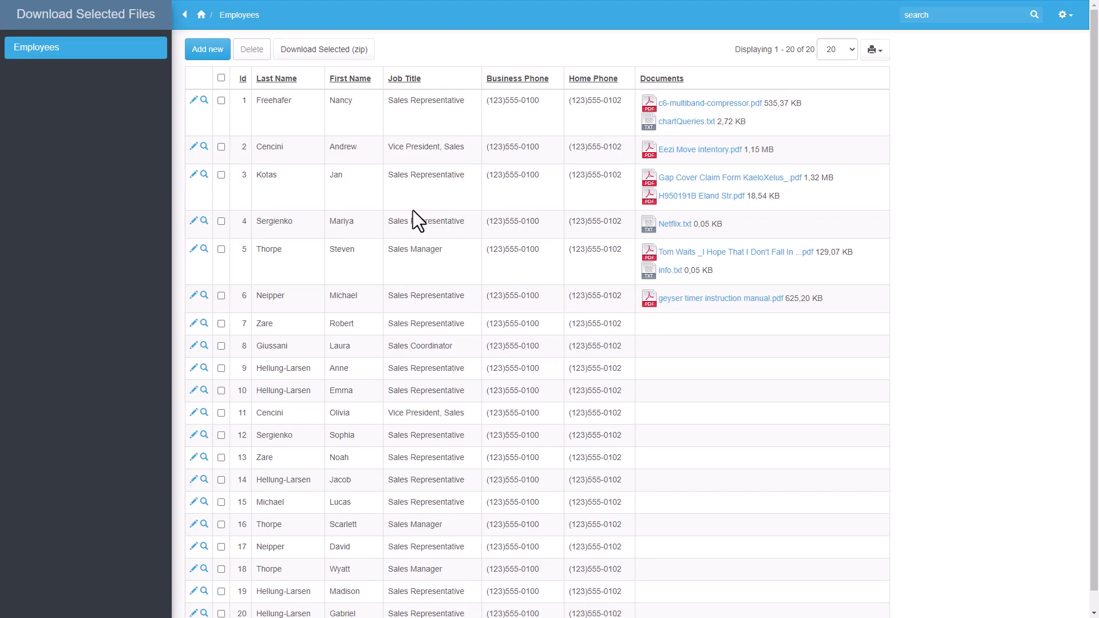
pyautogui.click(221, 102)
# - Save record 1's zip to TutorialTemp and open it in Explorer to verify its files
pyautogui.click(320, 51)
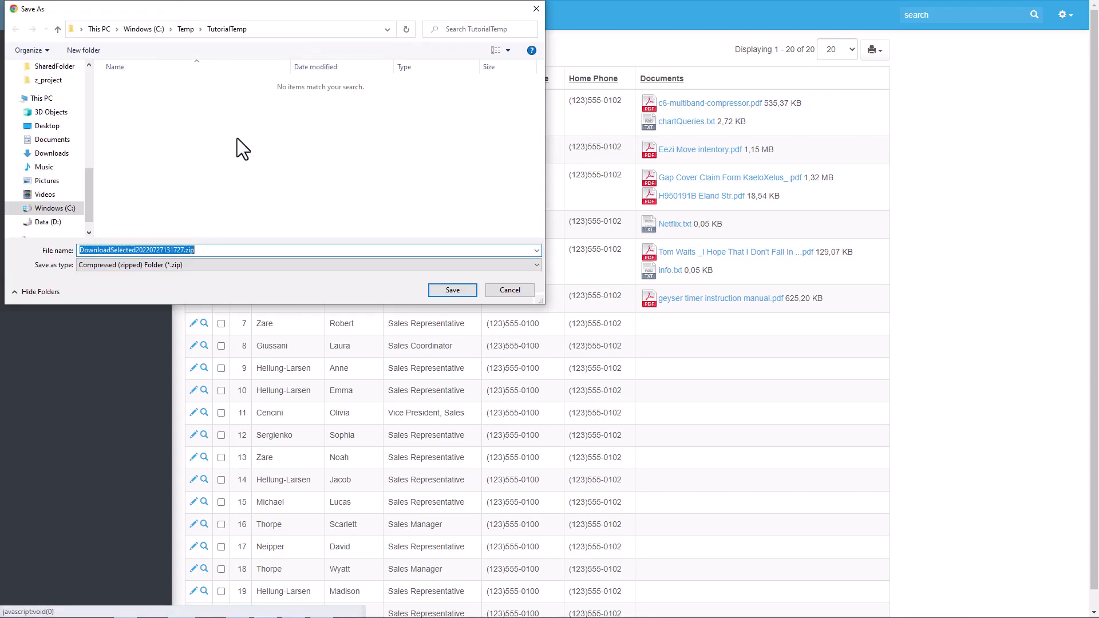
pyautogui.click(453, 290)
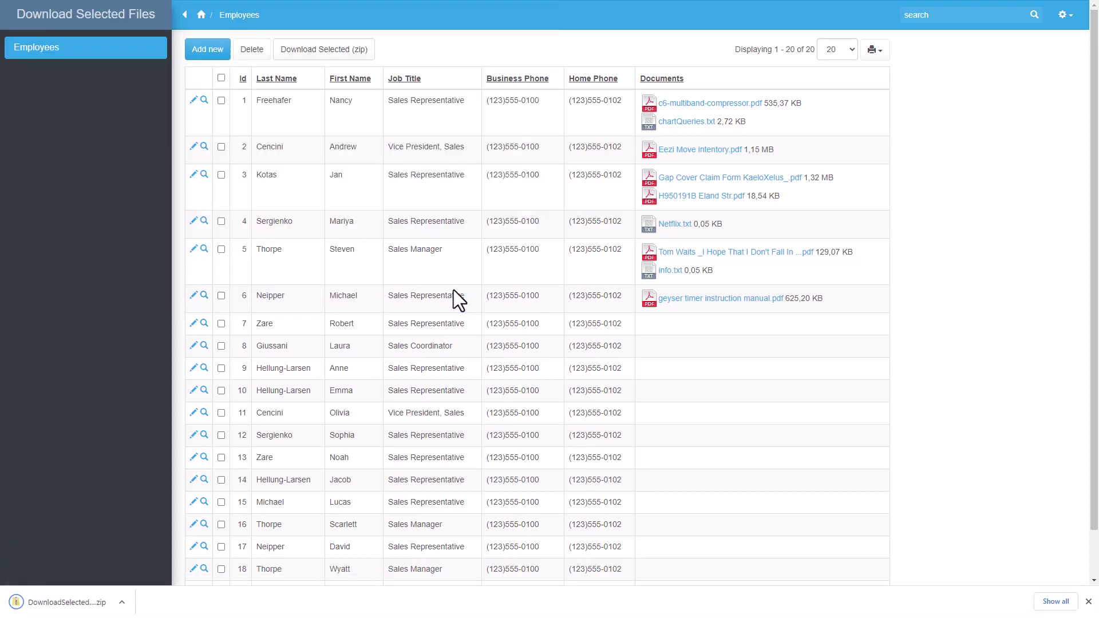
pyautogui.rightClick(85, 602)
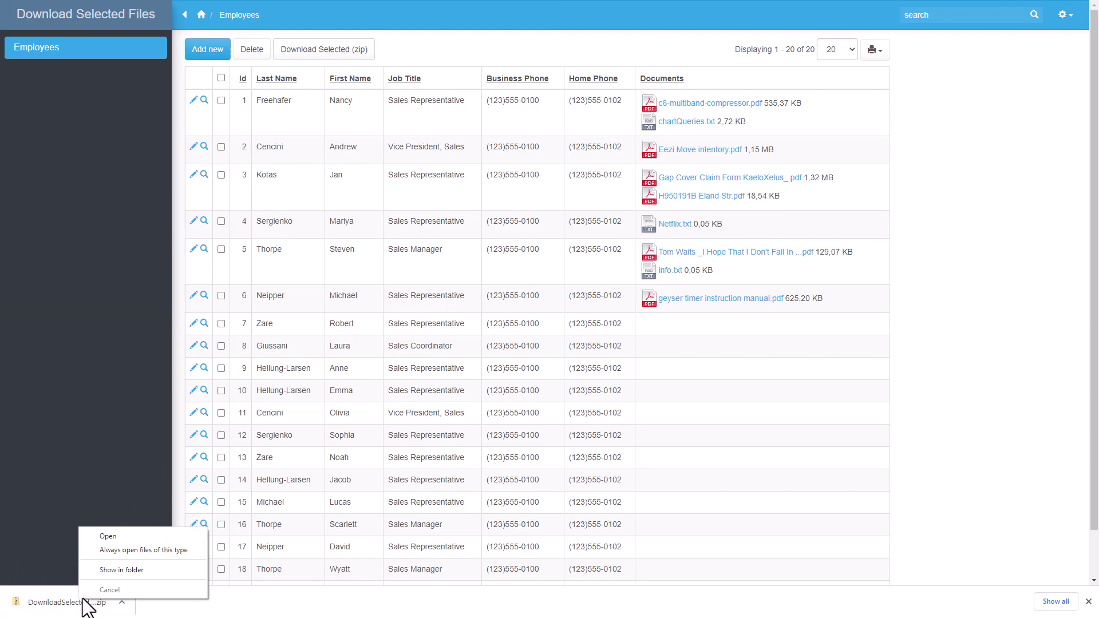
pyautogui.click(123, 570)
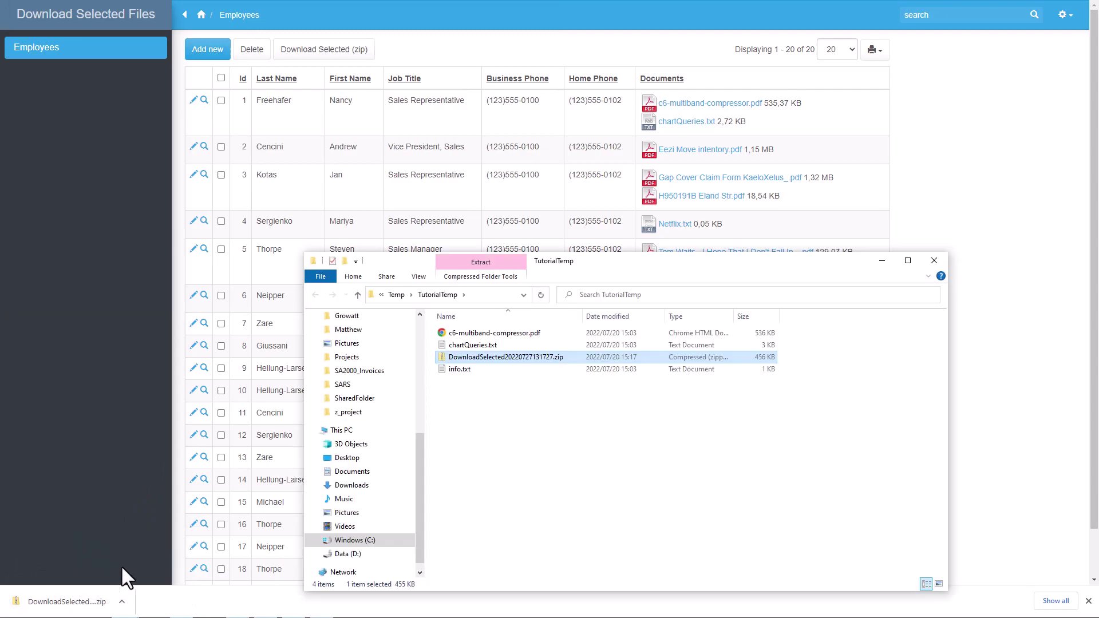
pyautogui.doubleClick(482, 359)
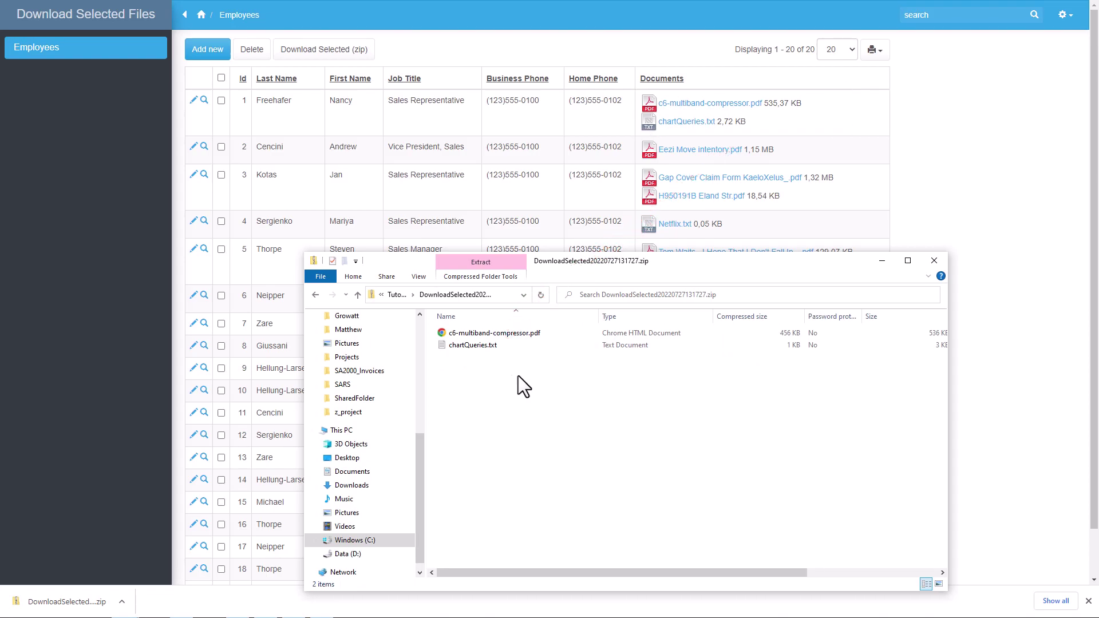
pyautogui.click(935, 275)
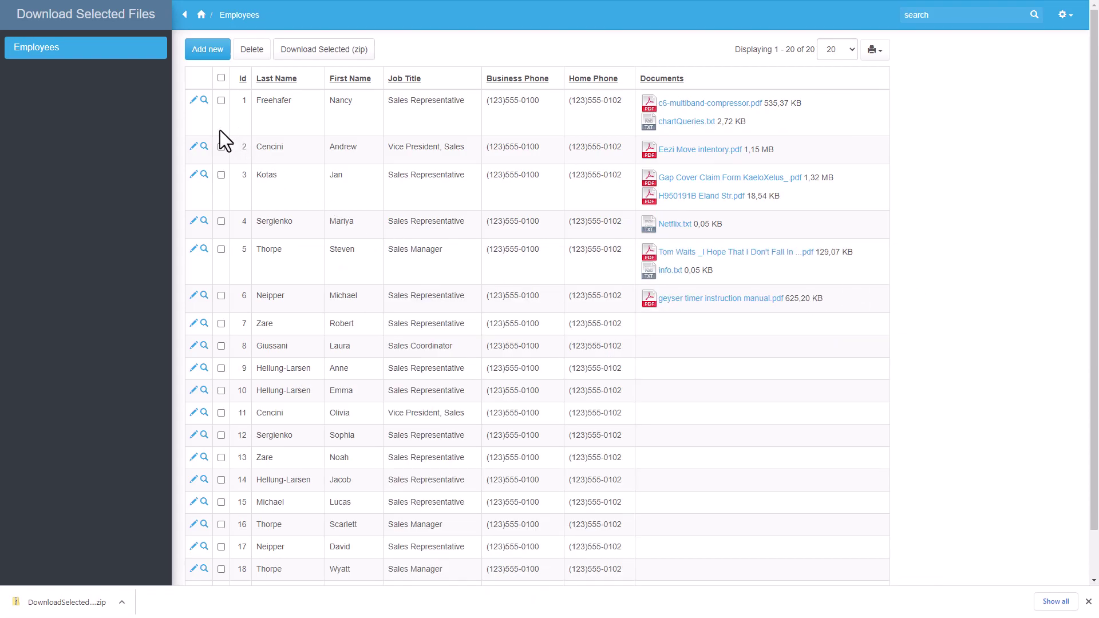
# - Zip records 2 and 5, save to TutorialTemp, and show the download in its folder
pyautogui.click(221, 147)
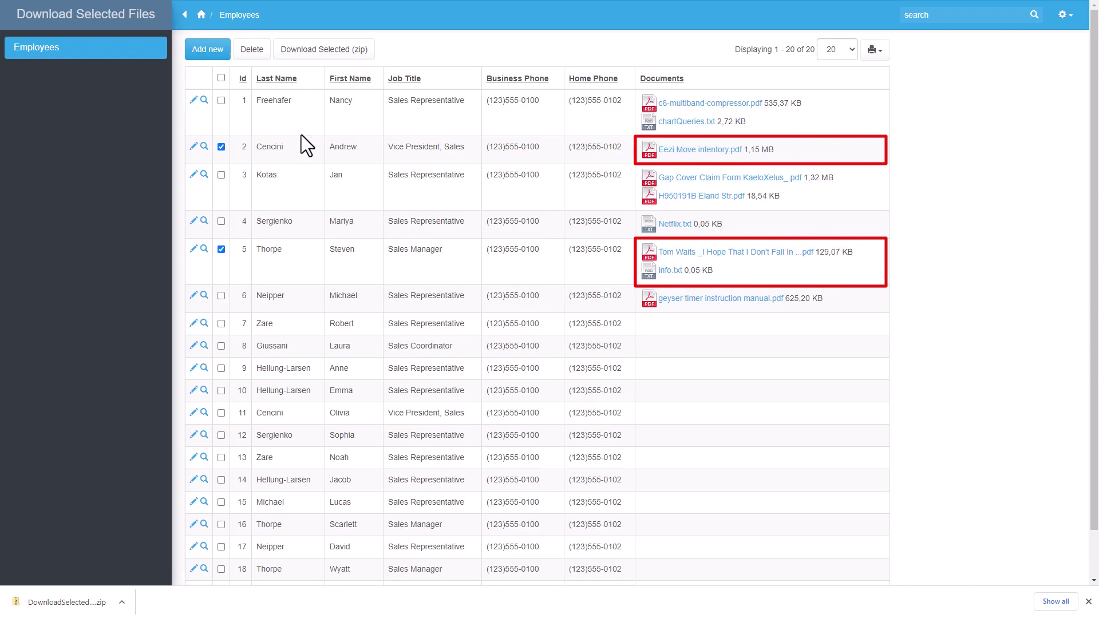
pyautogui.click(327, 61)
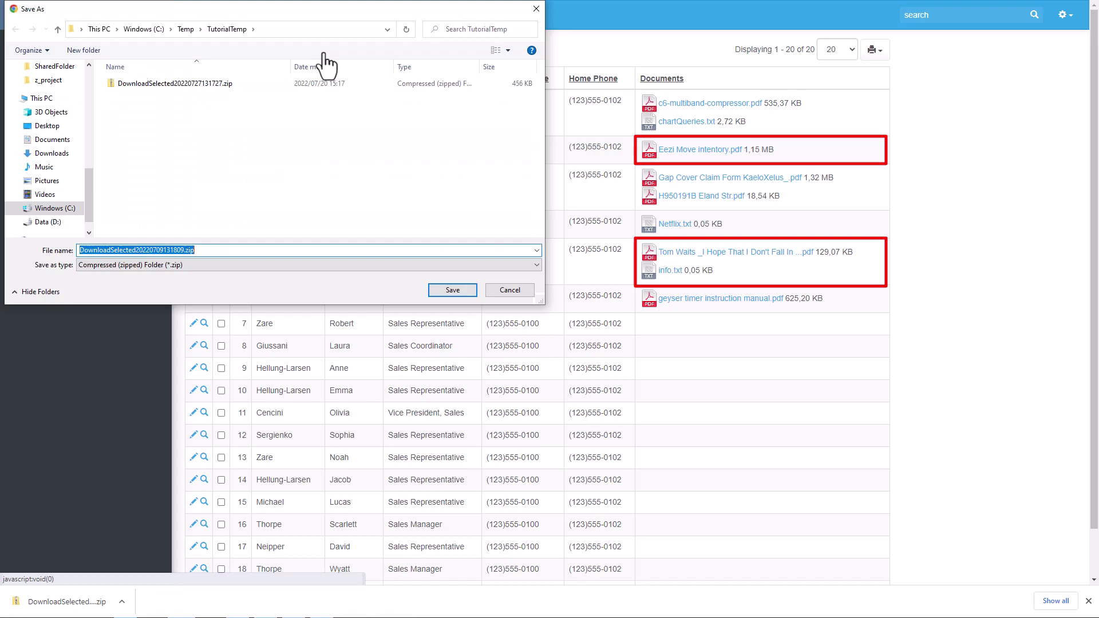
pyautogui.click(453, 292)
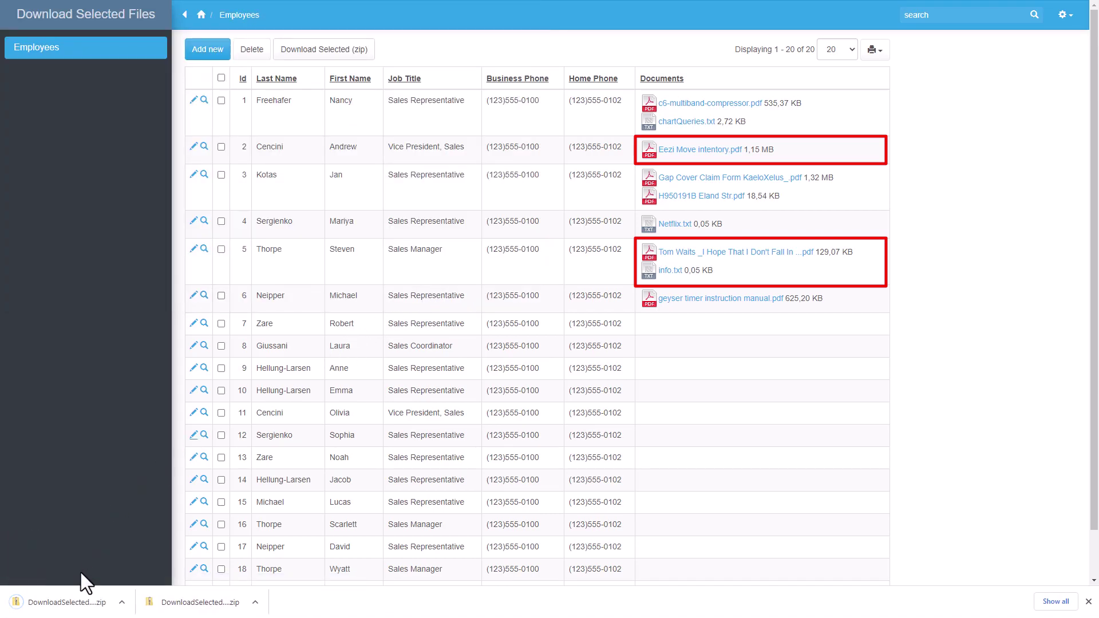
pyautogui.rightClick(73, 601)
pyautogui.click(113, 568)
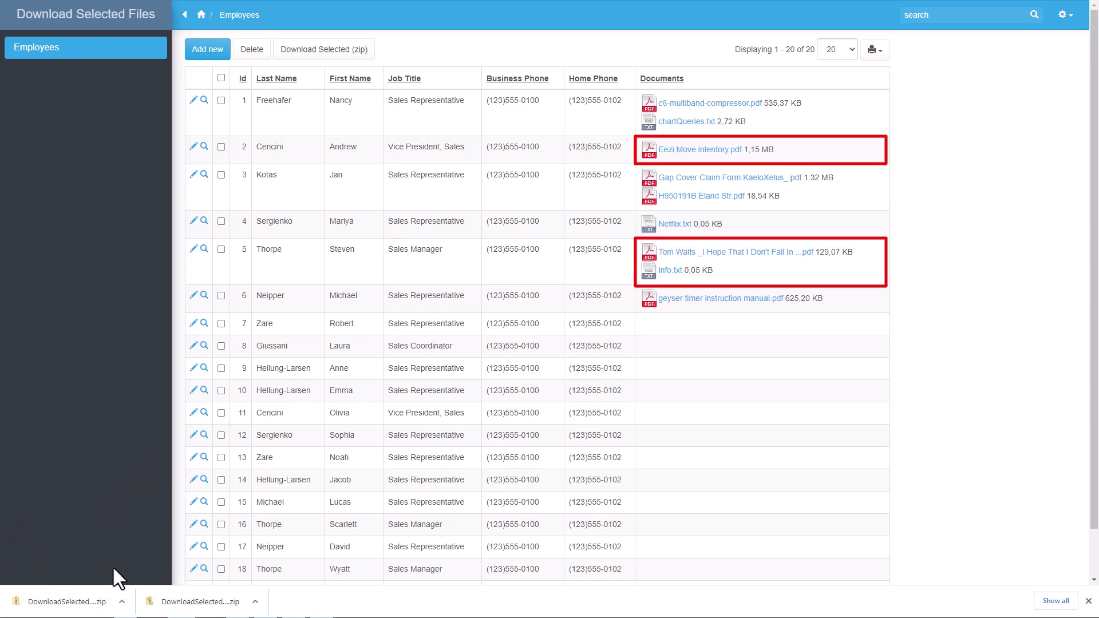